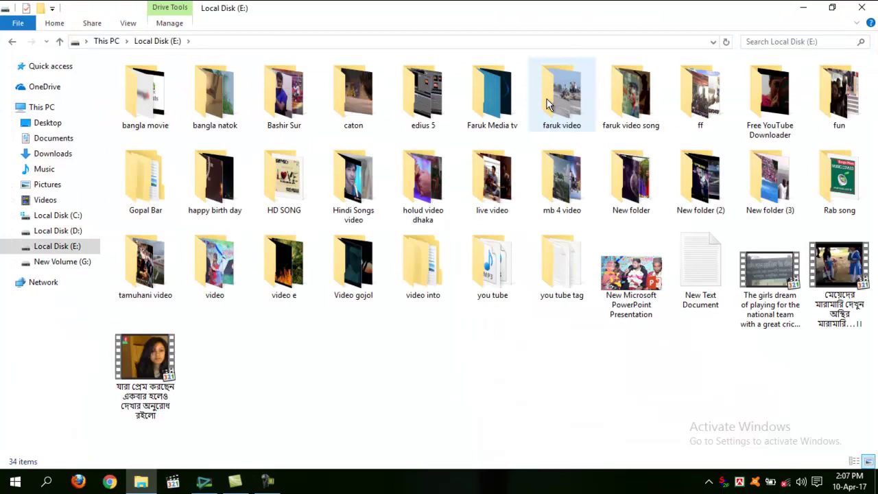
# - Play video 02 from the ff folder, examine the Bengali caption at several points, and close the player and folder
pyautogui.doubleClick(686, 96)
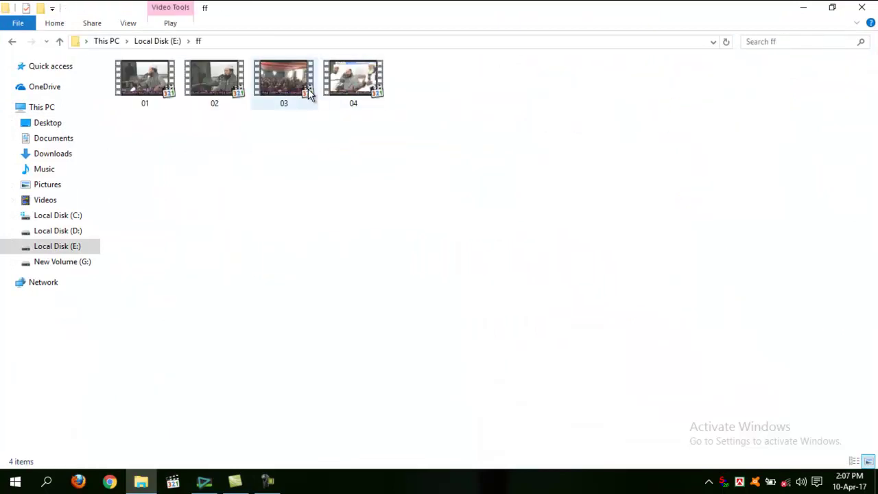
pyautogui.doubleClick(197, 82)
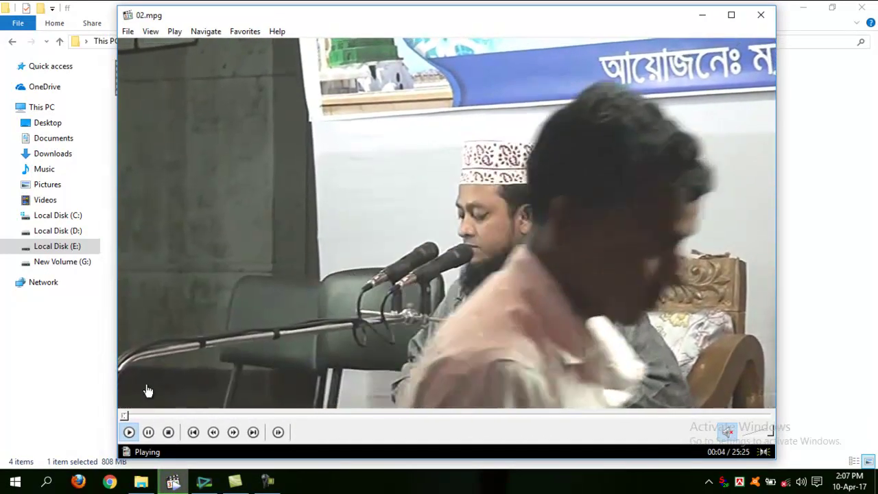
pyautogui.click(189, 416)
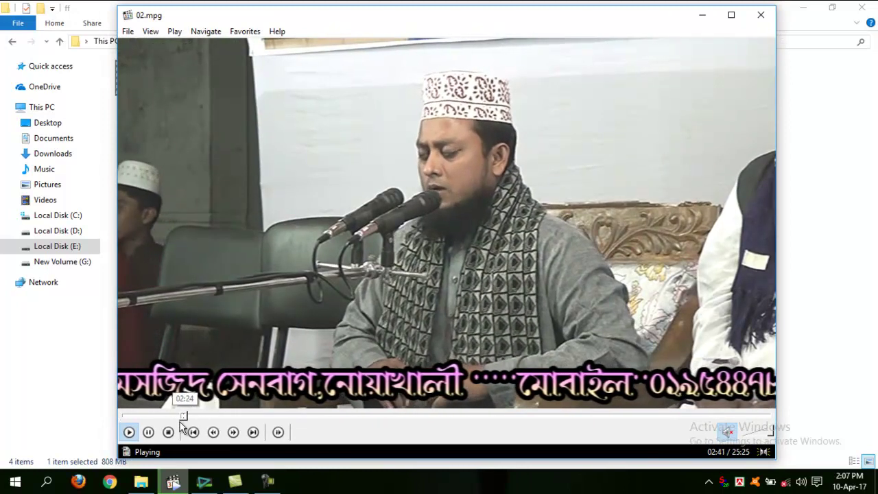
pyautogui.click(173, 416)
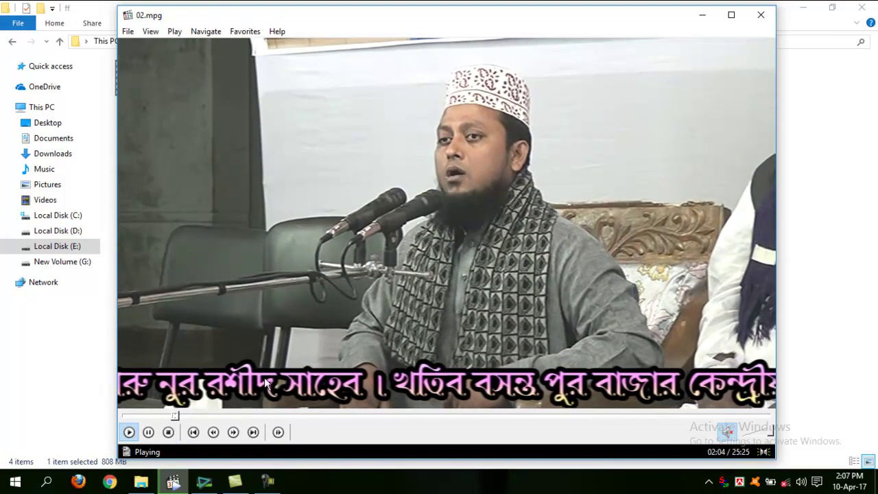
pyautogui.click(210, 416)
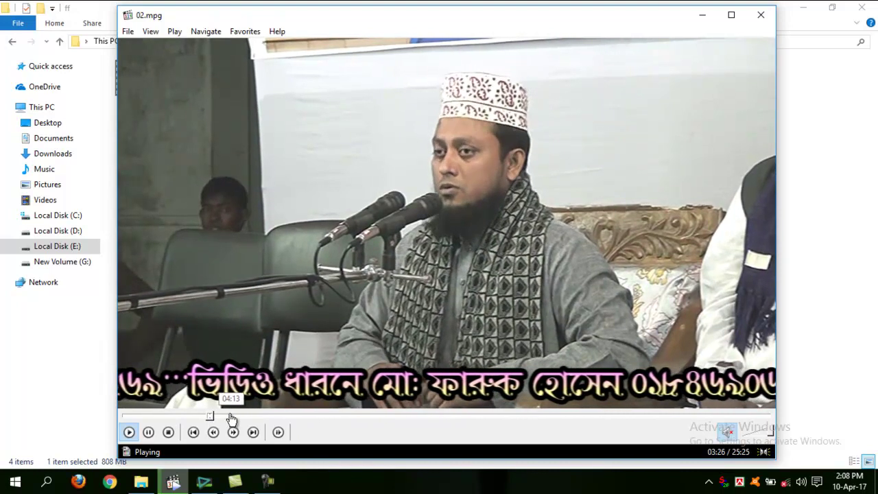
pyautogui.click(287, 416)
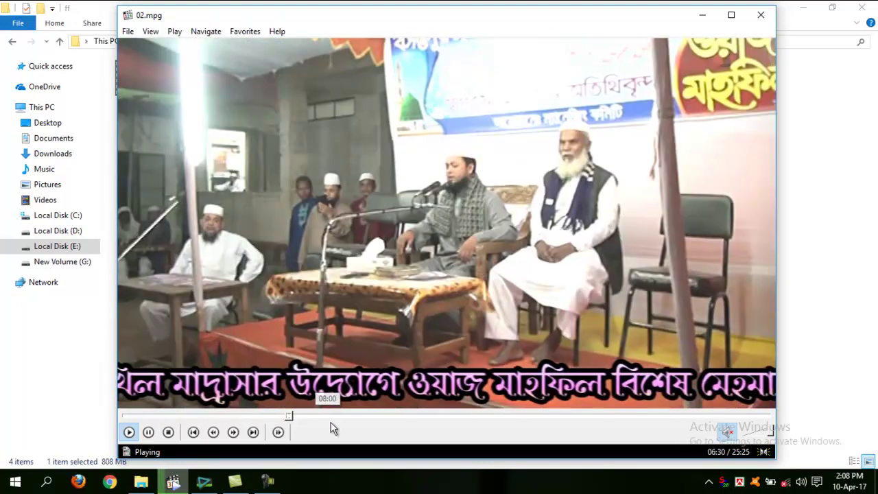
pyautogui.click(343, 416)
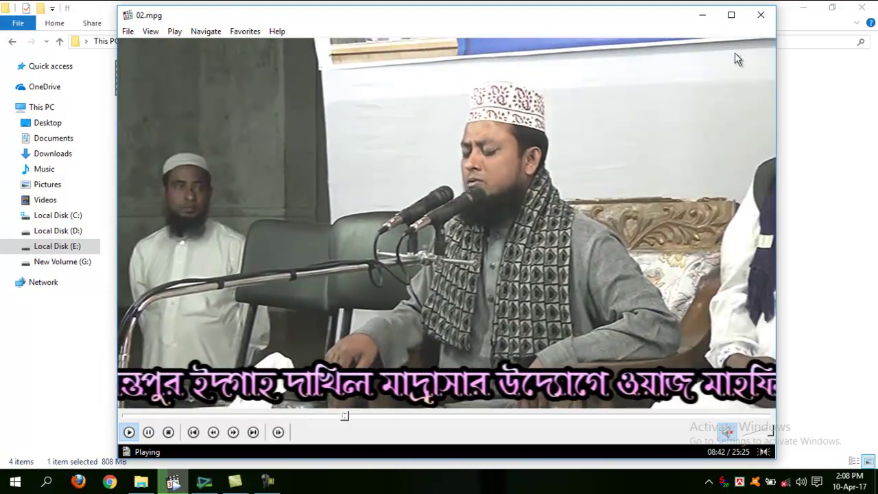
pyautogui.click(761, 15)
pyautogui.click(862, 7)
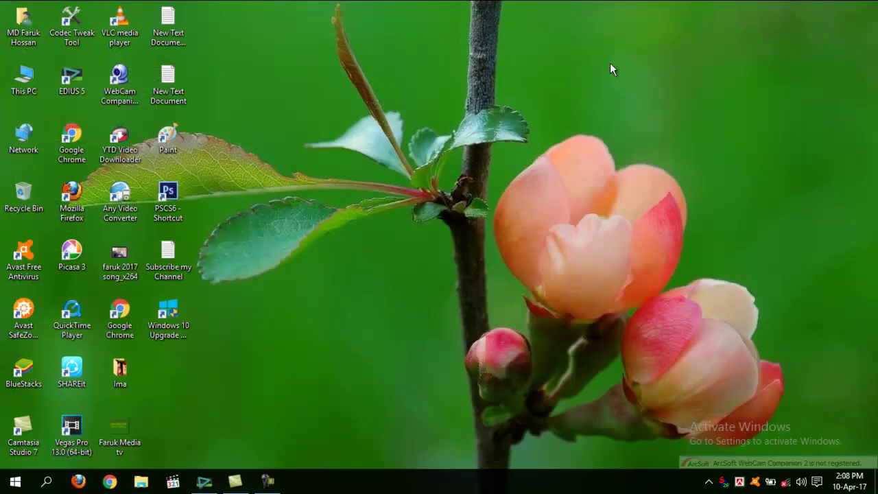
pyautogui.rightClick(538, 54)
pyautogui.rightClick(550, 71)
pyautogui.rightClick(592, 94)
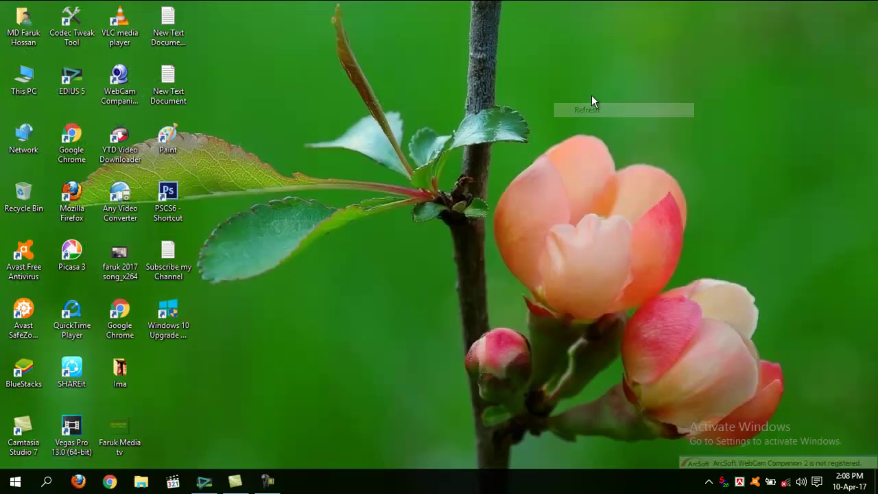
pyautogui.click(616, 132)
pyautogui.rightClick(546, 98)
pyautogui.click(582, 135)
pyautogui.rightClick(548, 105)
pyautogui.click(581, 143)
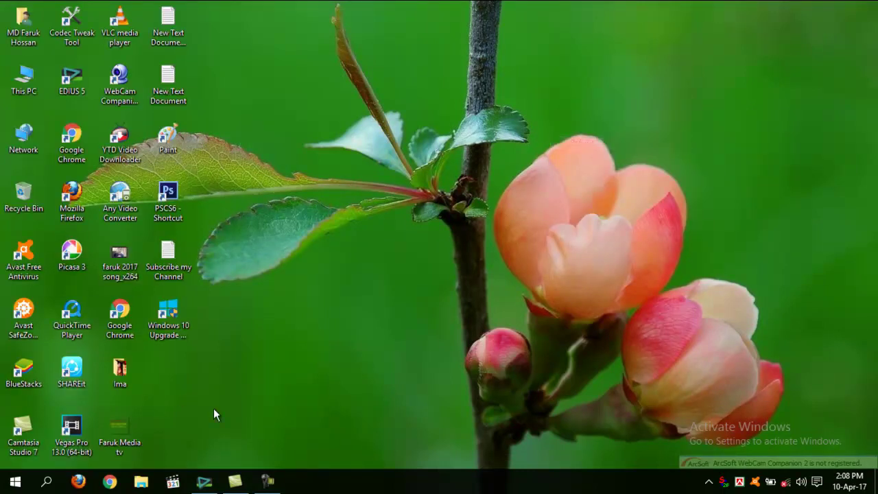
# - Switch to EDIUS and import clip 14 from the Faruk Media tv folder on Local Disk (E:) into the bin's New folder
pyautogui.click(203, 481)
pyautogui.click(458, 39)
pyautogui.click(464, 47)
pyautogui.rightClick(452, 74)
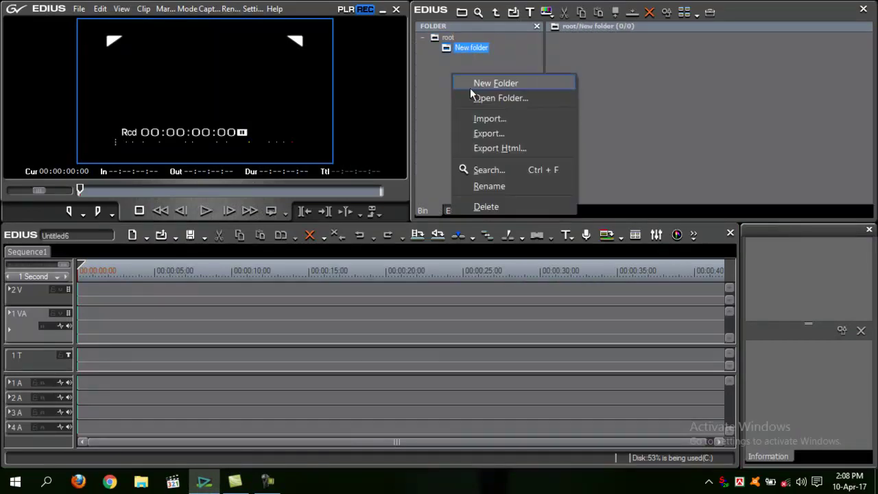
pyautogui.click(454, 46)
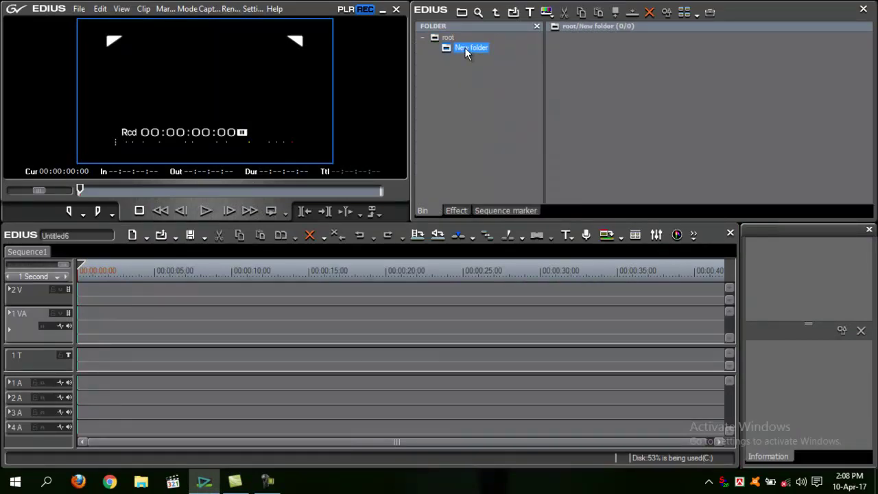
pyautogui.press('Up')
pyautogui.click(461, 50)
pyautogui.doubleClick(605, 88)
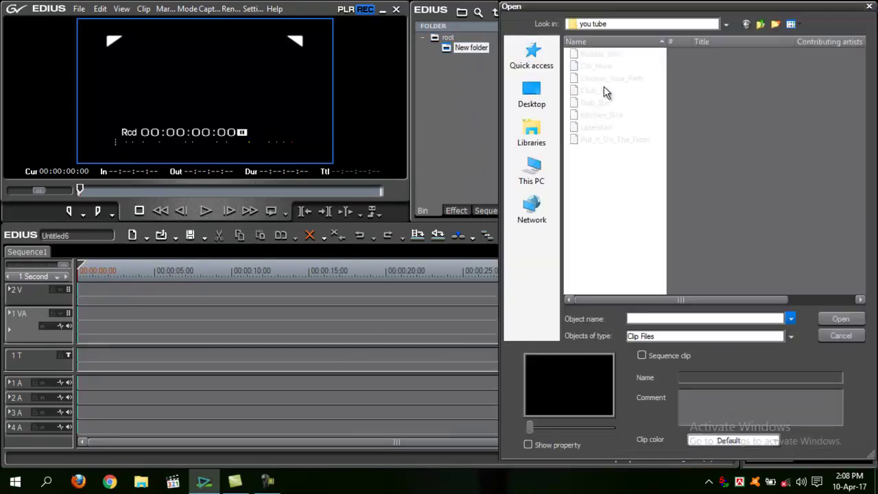
pyautogui.click(534, 166)
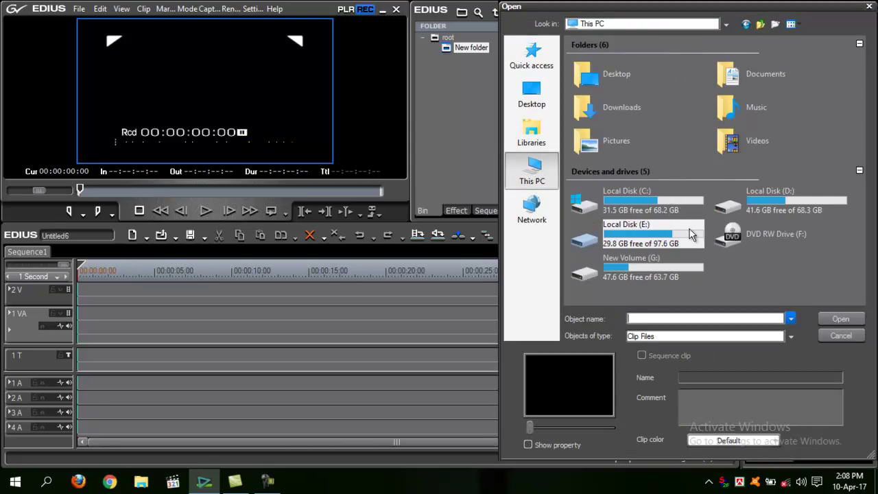
pyautogui.doubleClick(656, 237)
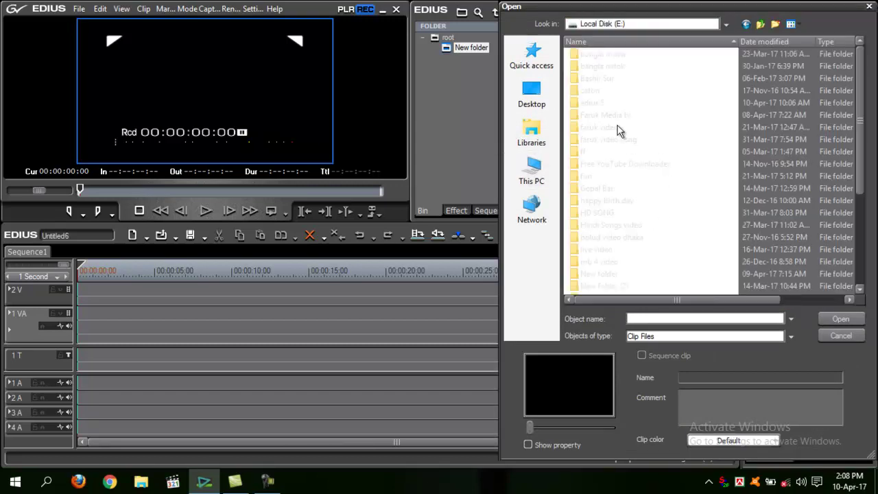
pyautogui.doubleClick(603, 113)
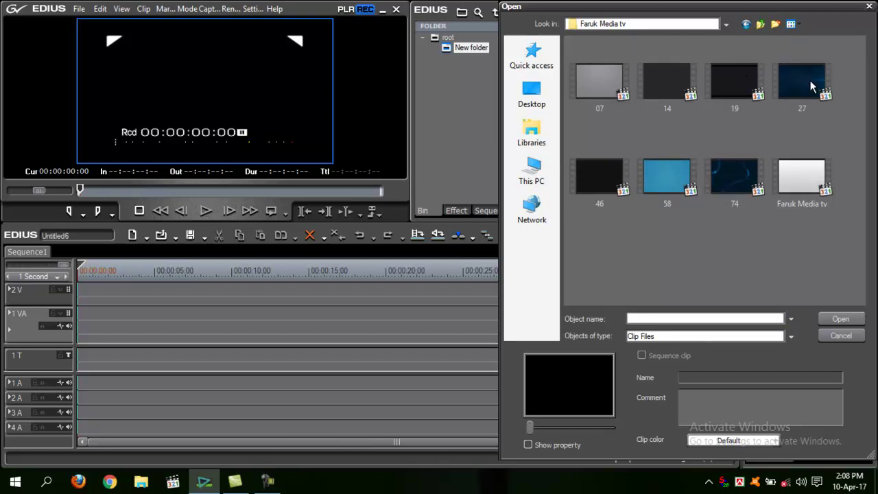
pyautogui.doubleClick(663, 87)
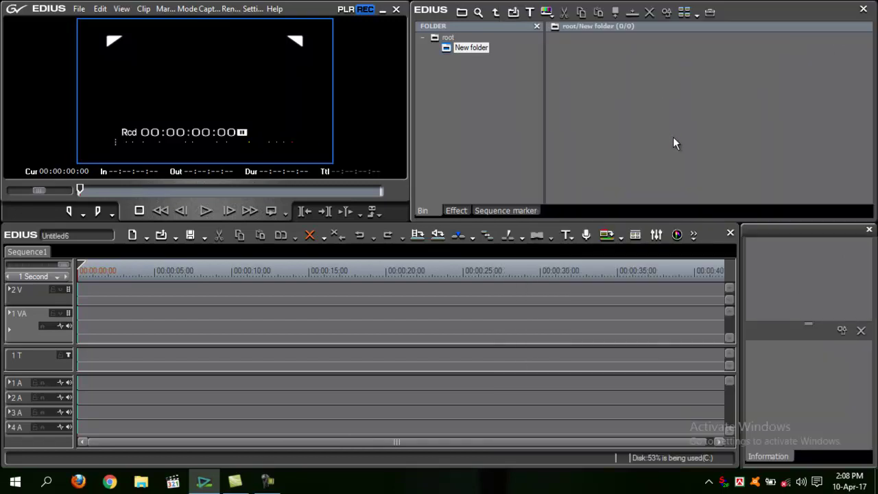
# - Place clip 14 on the 1 VA track and remove the gap before it so it starts at 00:00:00:00
pyautogui.moveTo(588, 76); pyautogui.dragTo(319, 321)
pyautogui.rightClick(269, 316)
pyautogui.click(291, 247)
pyautogui.press('space')
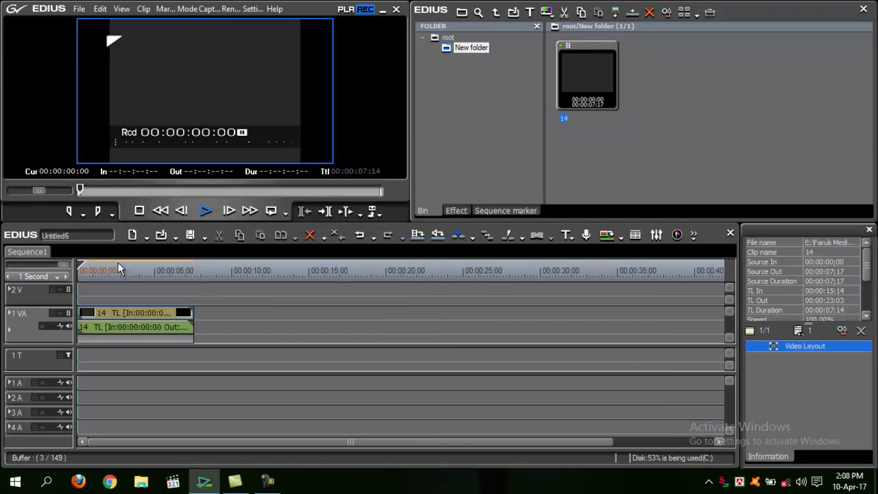
pyautogui.press('space')
# - Enable Ignore pixel aspect in the Video Layout of clip 14 on the timeline
pyautogui.click(151, 323)
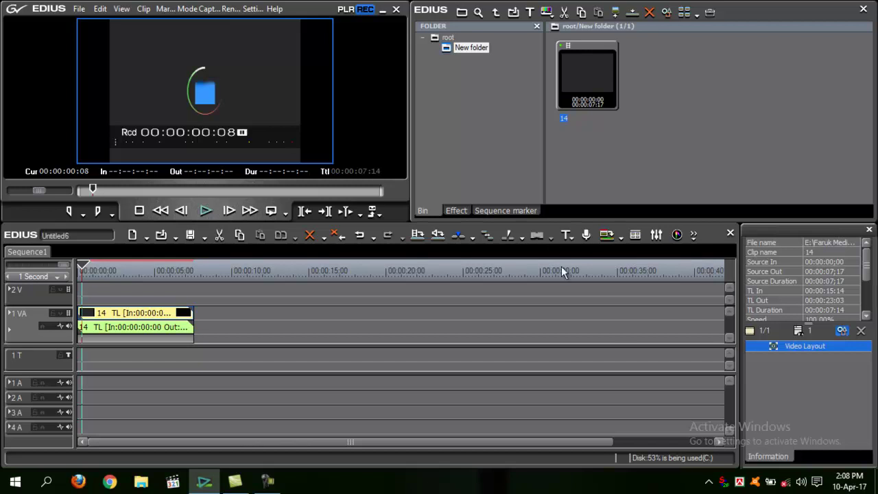
pyautogui.press('F7')
pyautogui.click(561, 242)
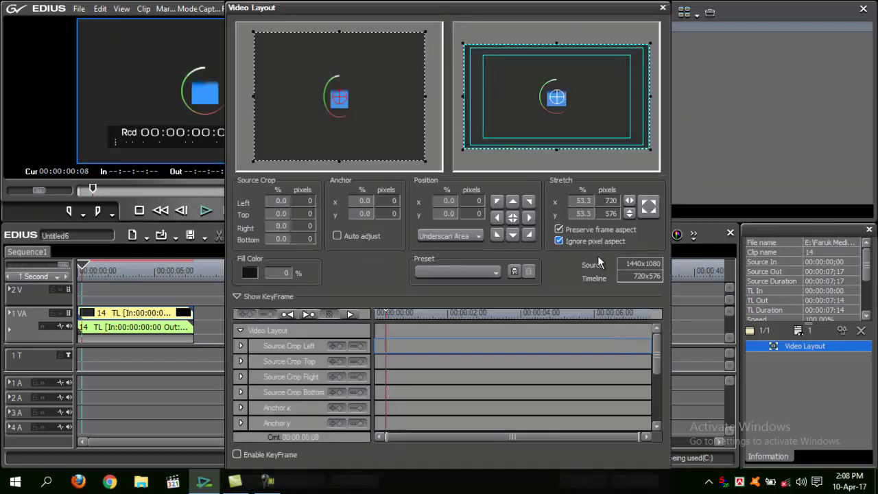
pyautogui.press('Return')
# - Scrub through clip 14 on the timeline to preview it and return the playhead to the start
pyautogui.moveTo(137, 278); pyautogui.dragTo(79, 291)
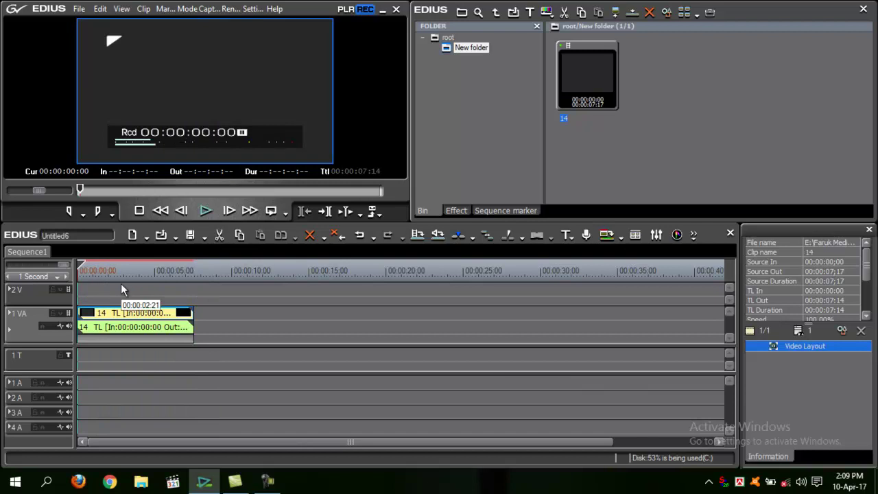
pyautogui.moveTo(118, 275); pyautogui.dragTo(81, 282)
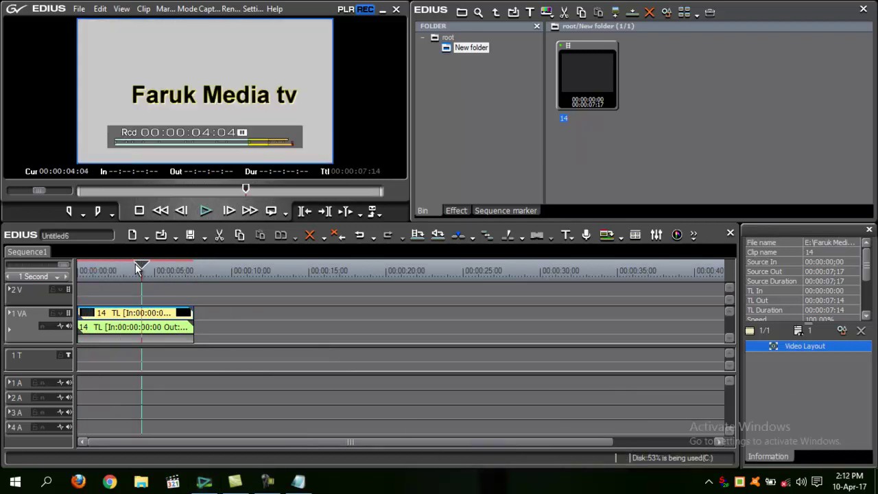
pyautogui.moveTo(129, 267); pyautogui.dragTo(99, 269)
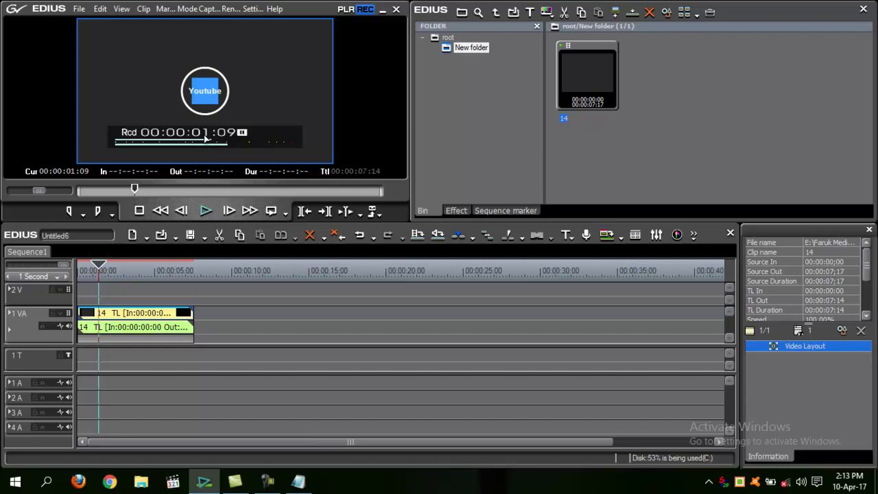
pyautogui.moveTo(121, 271); pyautogui.dragTo(80, 273)
pyautogui.press('Home')
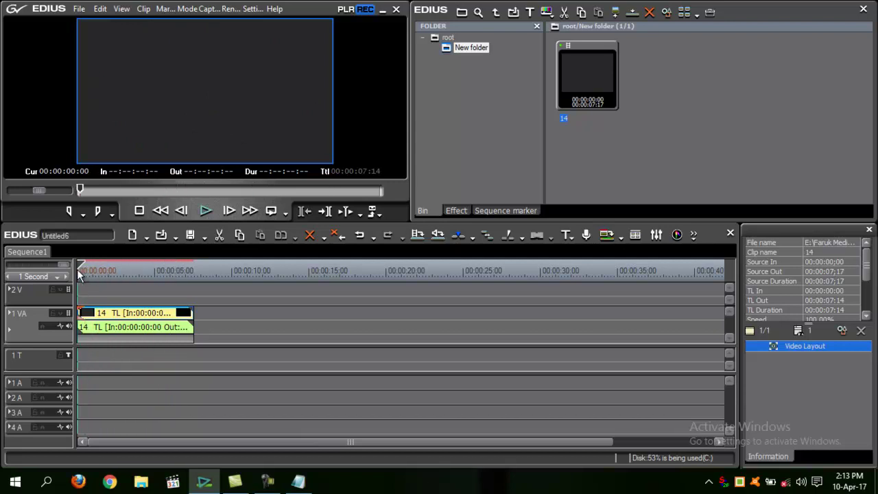
# - Review the full Bengali line in Notepad's New Text Document (3) and return to the start of the EDIUS timeline
pyautogui.click(108, 356)
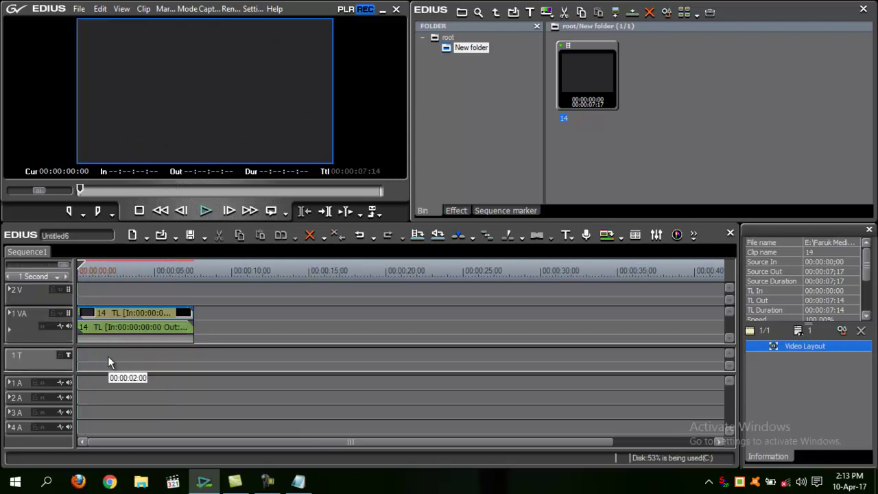
pyautogui.click(382, 14)
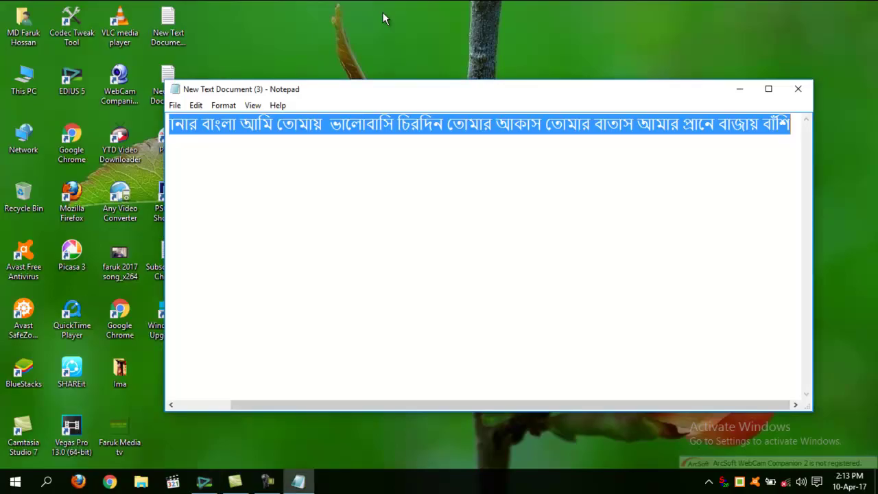
pyautogui.moveTo(397, 86); pyautogui.dragTo(354, 86)
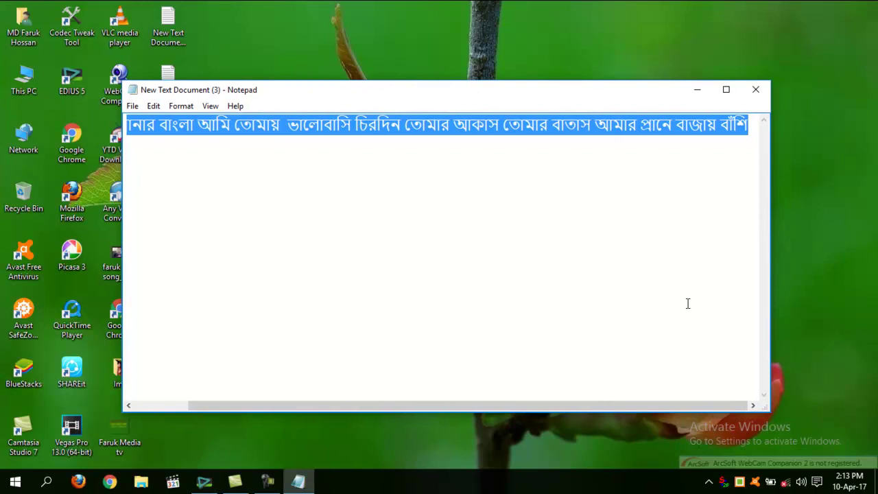
pyautogui.moveTo(695, 406); pyautogui.dragTo(638, 409)
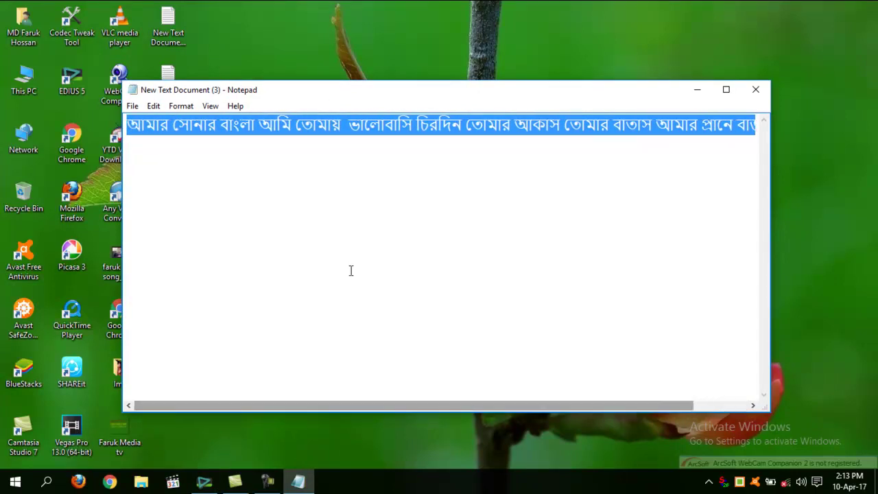
pyautogui.moveTo(295, 90); pyautogui.dragTo(360, 89)
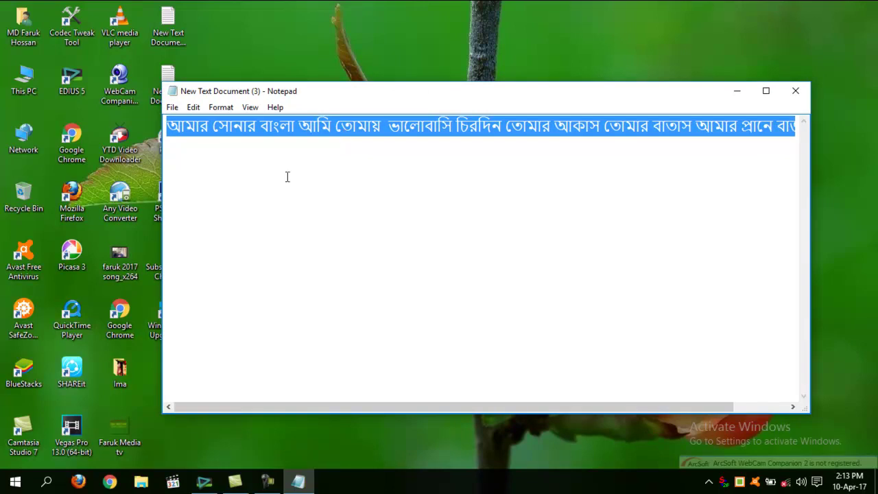
pyautogui.click(204, 482)
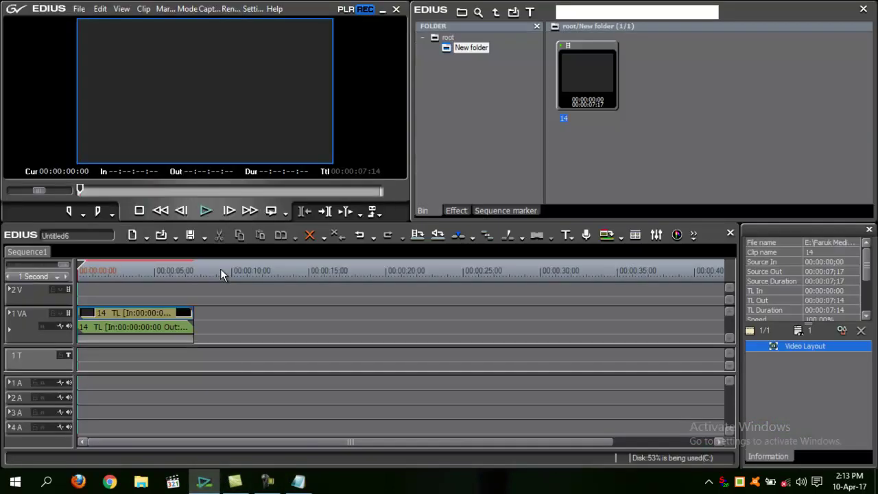
pyautogui.moveTo(116, 271); pyautogui.dragTo(80, 287)
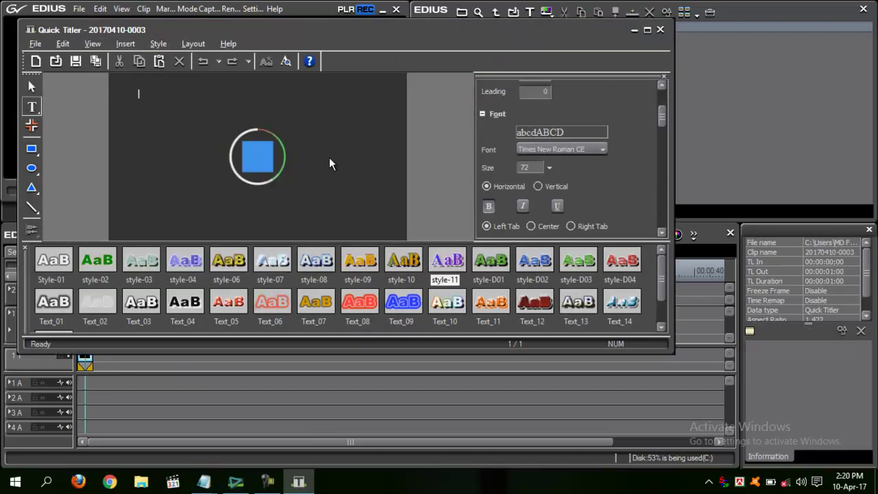
# - Place the copied Bengali line in the Quick Titler title and set its font to TonnyBanglaMJ
pyautogui.click(573, 152)
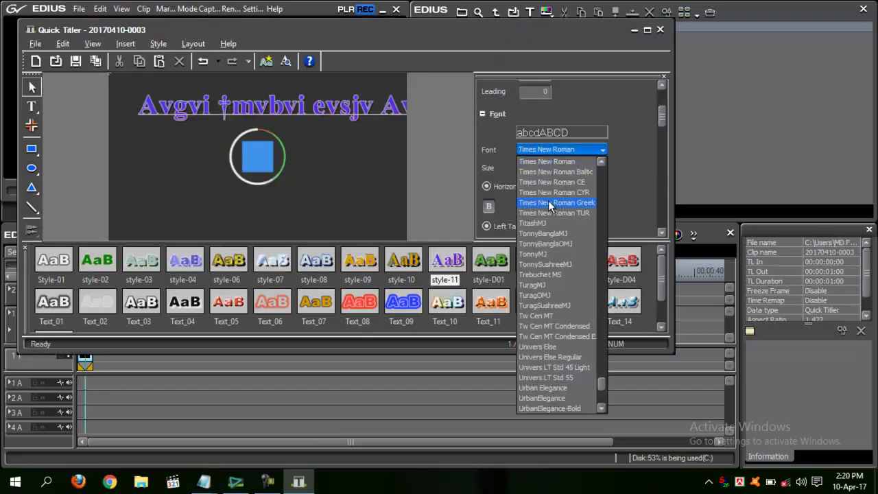
pyautogui.click(548, 199)
pyautogui.press('Down')
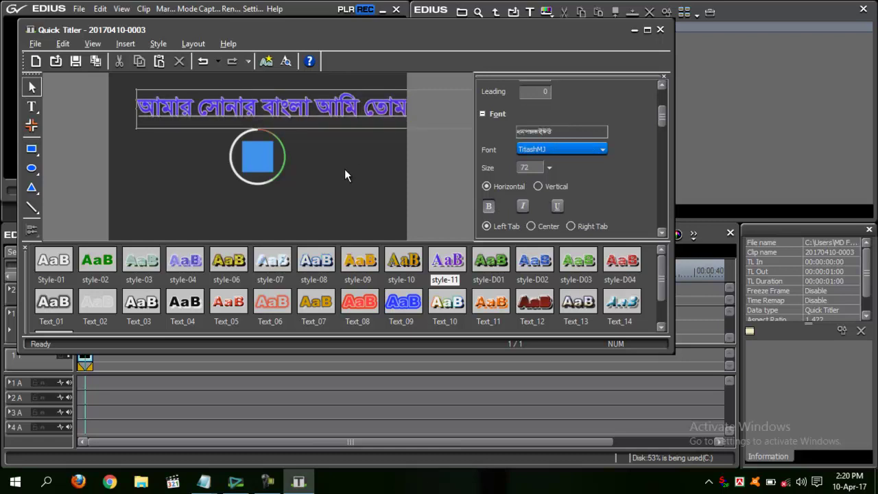
pyautogui.press('Down')
pyautogui.click(336, 88)
pyautogui.click(350, 106)
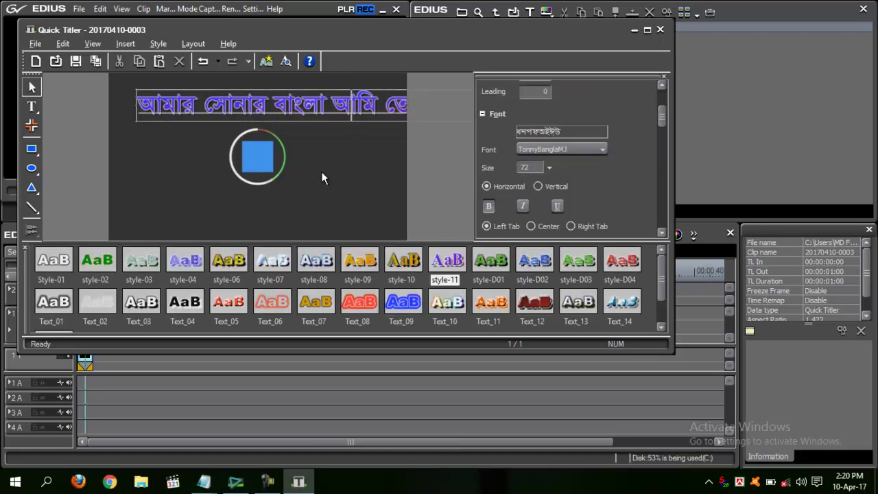
pyautogui.click(300, 138)
pyautogui.click(302, 107)
pyautogui.click(303, 171)
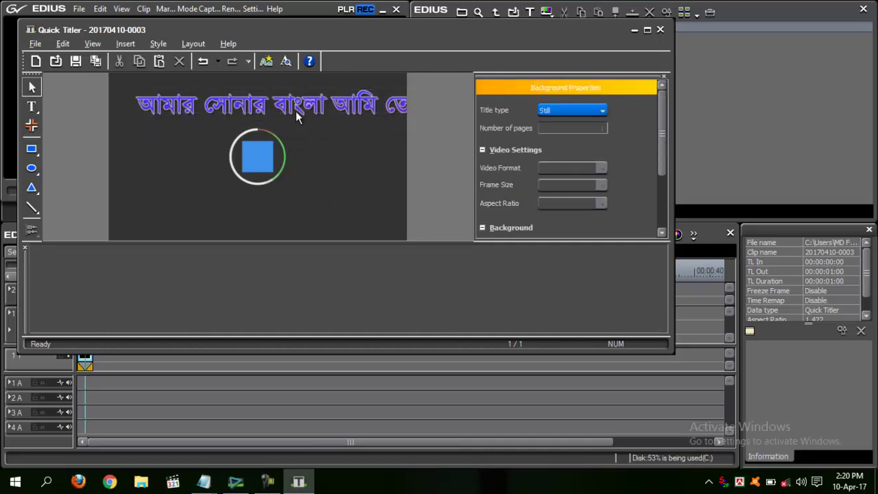
# - Move the Bengali text line straight down to the lower edge of the title frame, below the blue square
pyautogui.moveTo(297, 100); pyautogui.dragTo(317, 219)
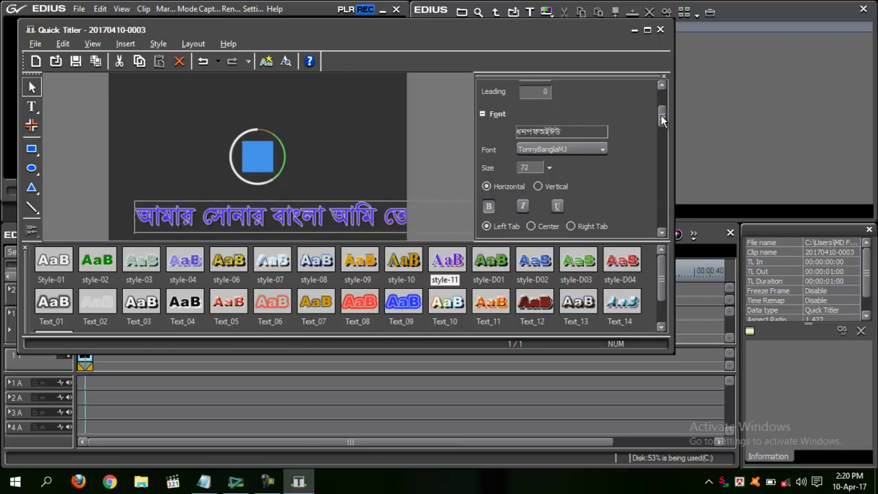
pyautogui.click(119, 235)
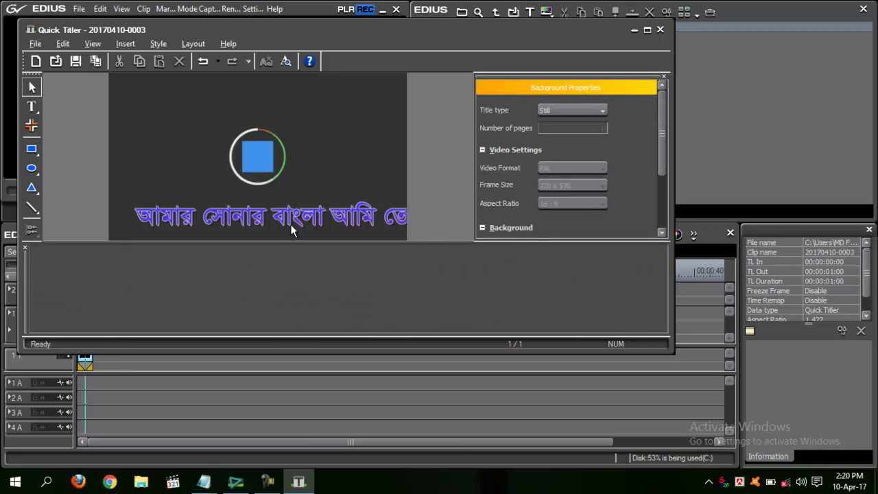
pyautogui.click(312, 216)
pyautogui.click(317, 157)
pyautogui.click(336, 216)
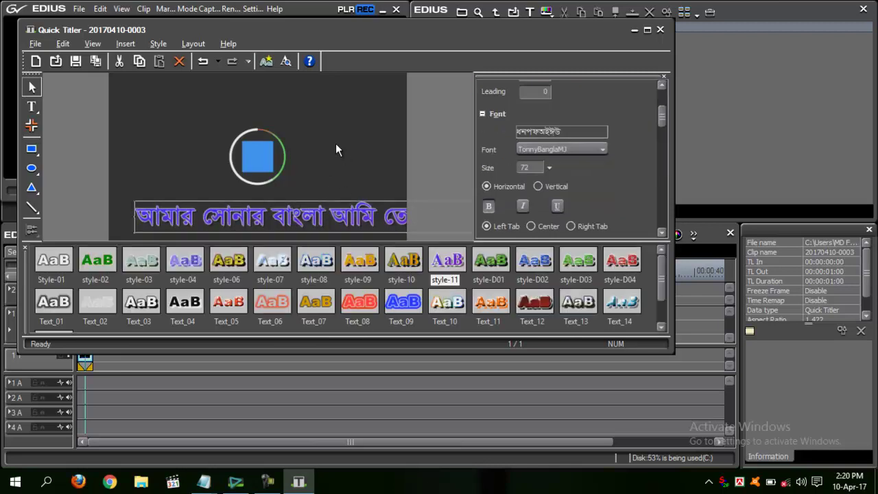
# - Set the title type to Crawl (from right) in the background properties and save the title
pyautogui.click(332, 145)
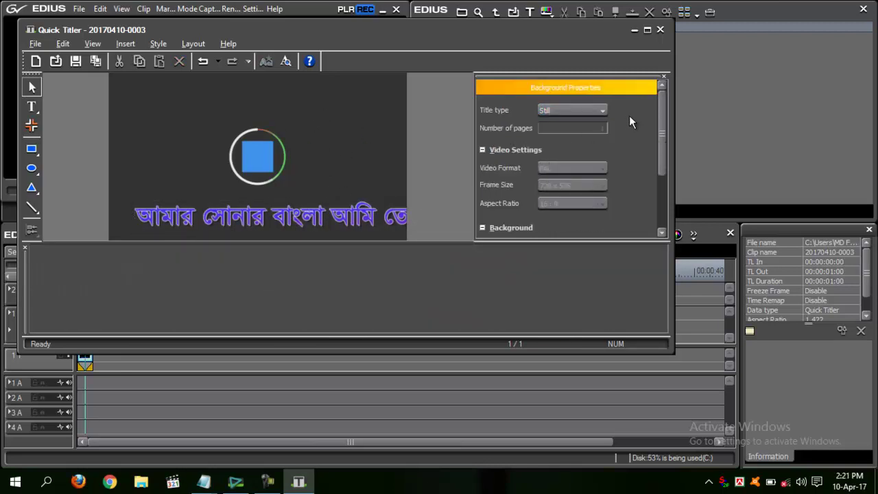
pyautogui.click(587, 110)
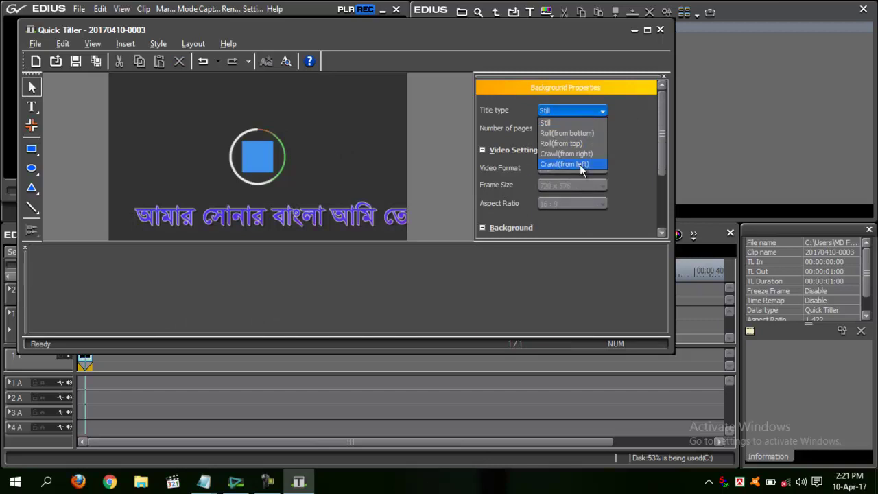
pyautogui.click(562, 153)
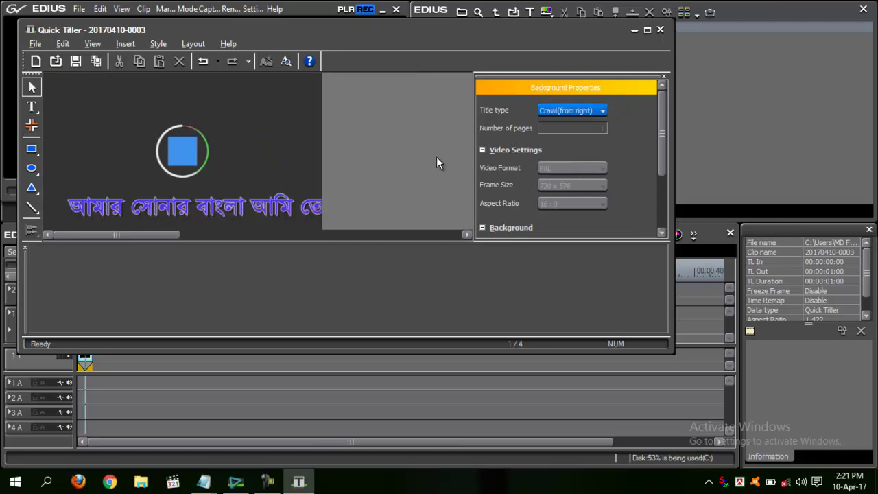
pyautogui.hotkey('ctrl', 's')
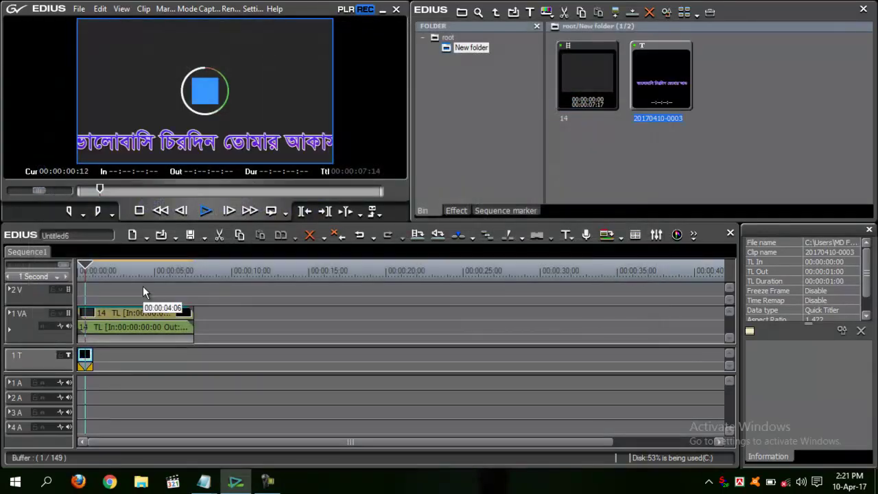
pyautogui.press('space')
pyautogui.moveTo(103, 360); pyautogui.dragTo(341, 361)
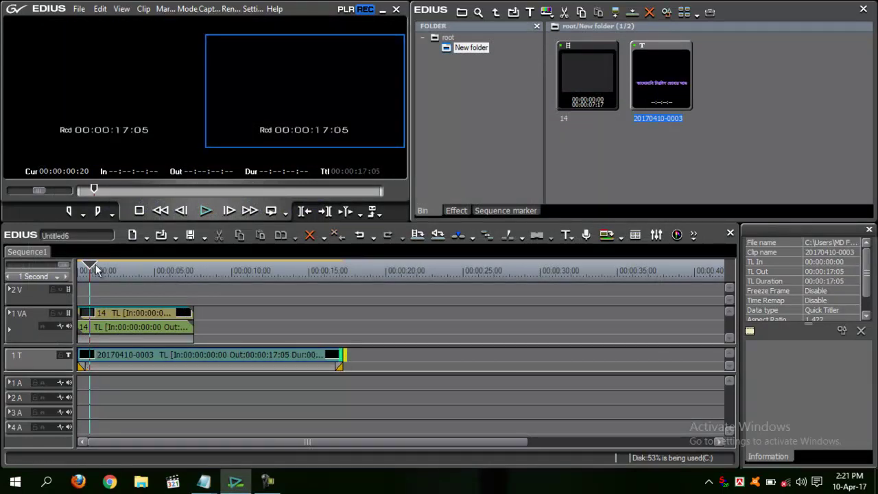
pyautogui.moveTo(96, 269); pyautogui.dragTo(83, 270)
pyautogui.press('space')
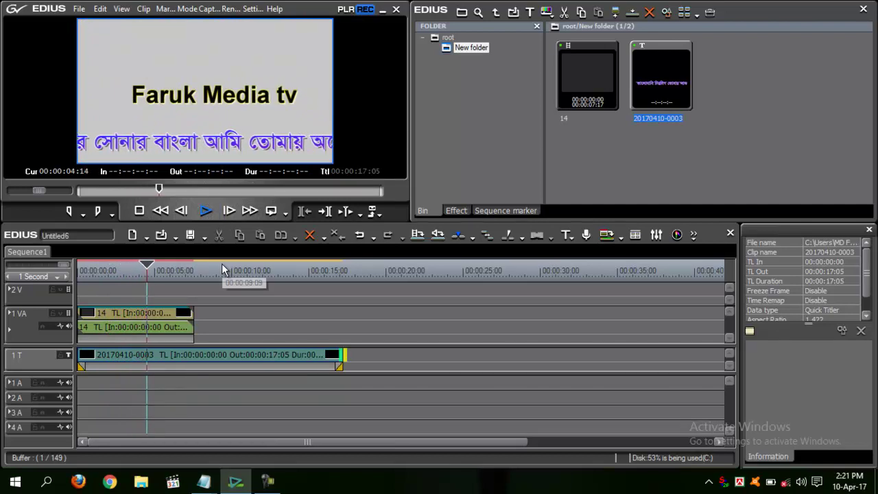
# - Stop playback and scrub the timeline to check the crawling Bengali caption, ending at the end of clip 14
pyautogui.press('space')
pyautogui.moveTo(152, 273); pyautogui.dragTo(168, 299)
pyautogui.moveTo(165, 265); pyautogui.dragTo(142, 266)
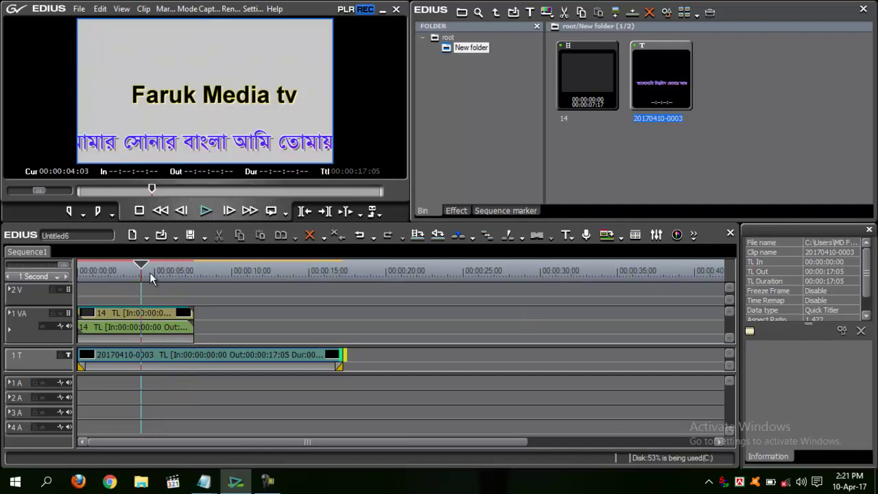
pyautogui.moveTo(142, 268); pyautogui.dragTo(198, 289)
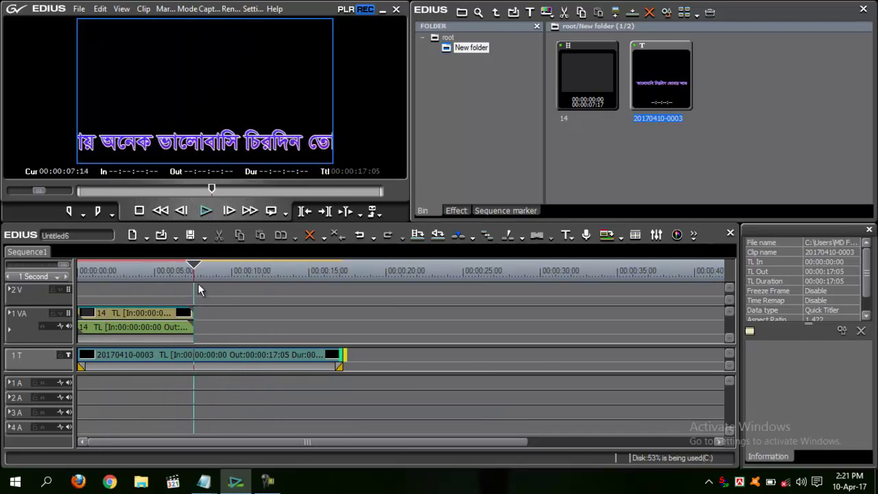